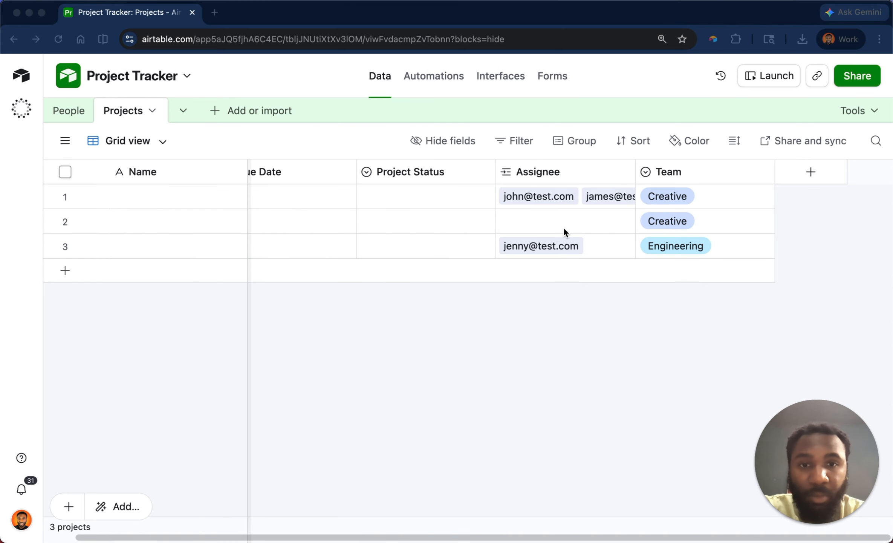
Turn off showing a display name instead of the primary field for the Assignee link field and save the change.
{"action": "double_click", "coordinate": [557, 171]}
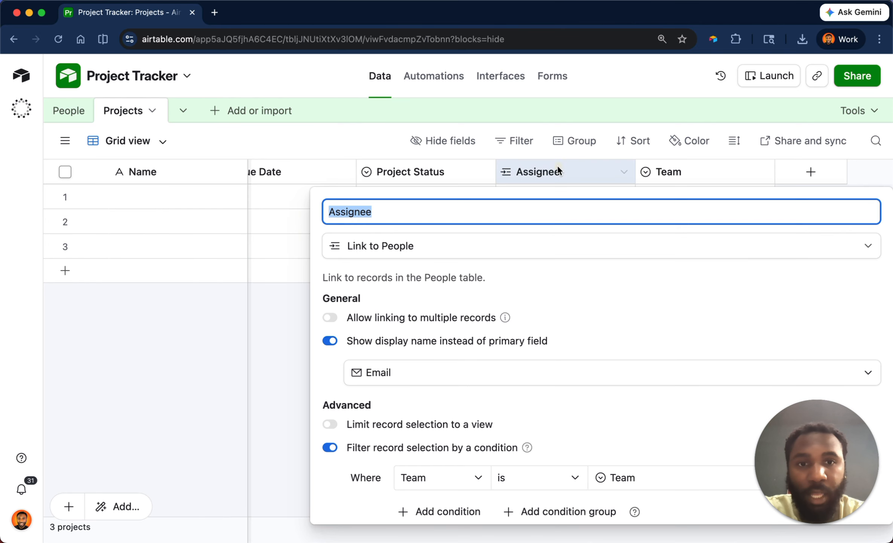
{"action": "left_click", "coordinate": [430, 373]}
{"action": "left_click", "coordinate": [330, 341]}
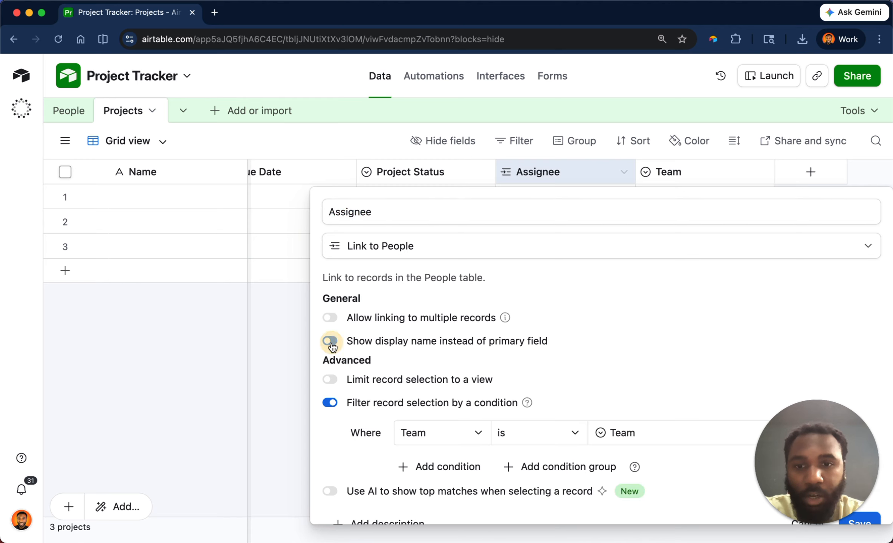
{"action": "scroll", "coordinate": [438, 361], "scroll_direction": "down", "scroll_amount": 1}
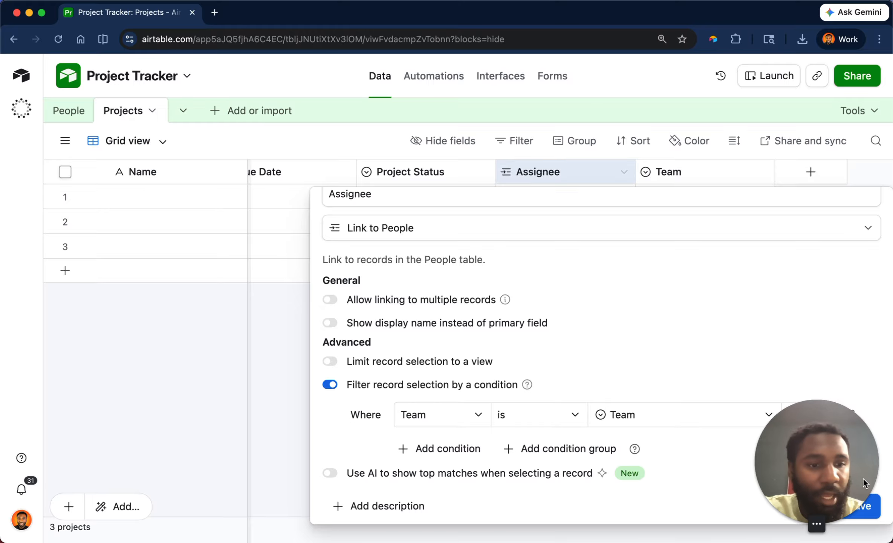
{"action": "left_click_drag", "start_coordinate": [847, 478], "coordinate": [88, 478]}
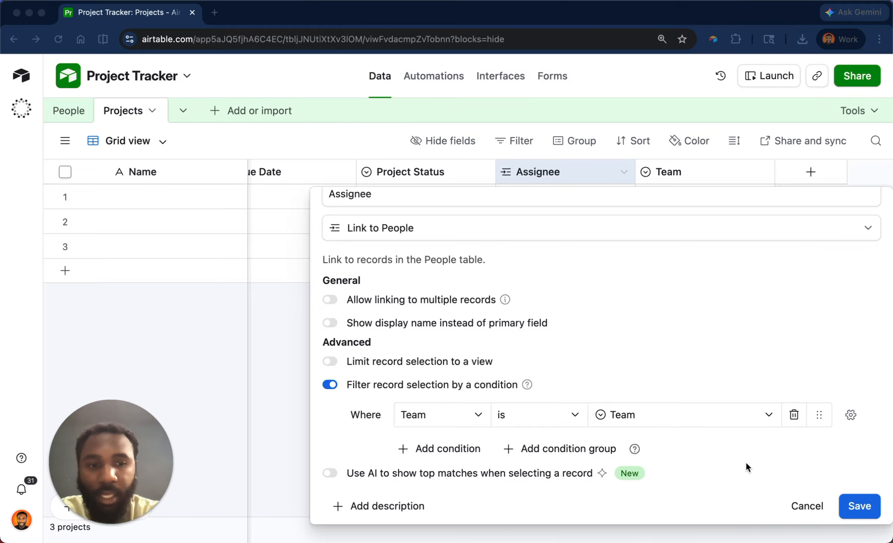
{"action": "left_click", "coordinate": [867, 506]}
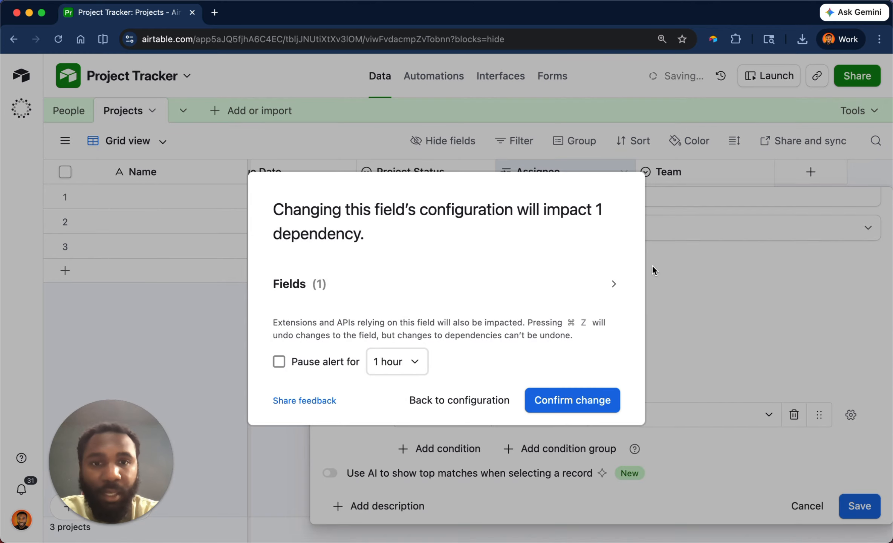
{"action": "left_click", "coordinate": [586, 403]}
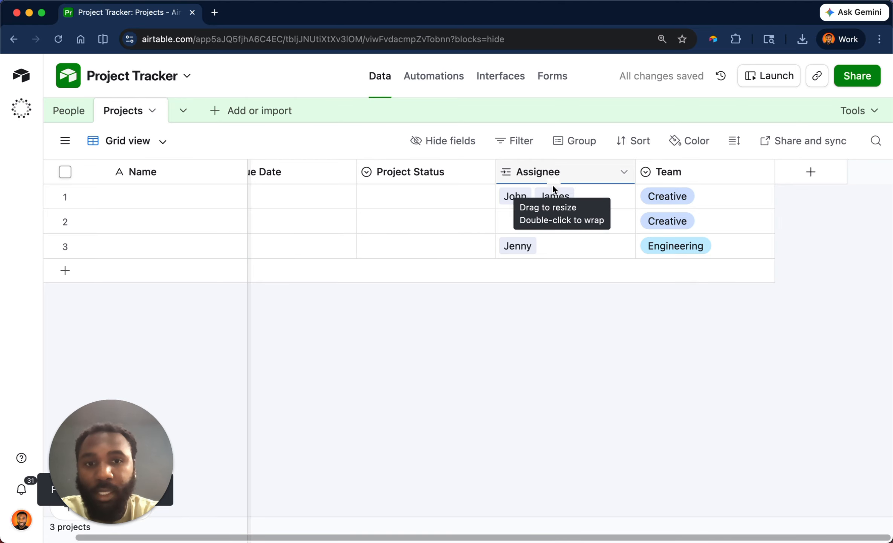
Remove the second linked person from the first project's Assignee cell.
{"action": "left_click", "coordinate": [577, 206]}
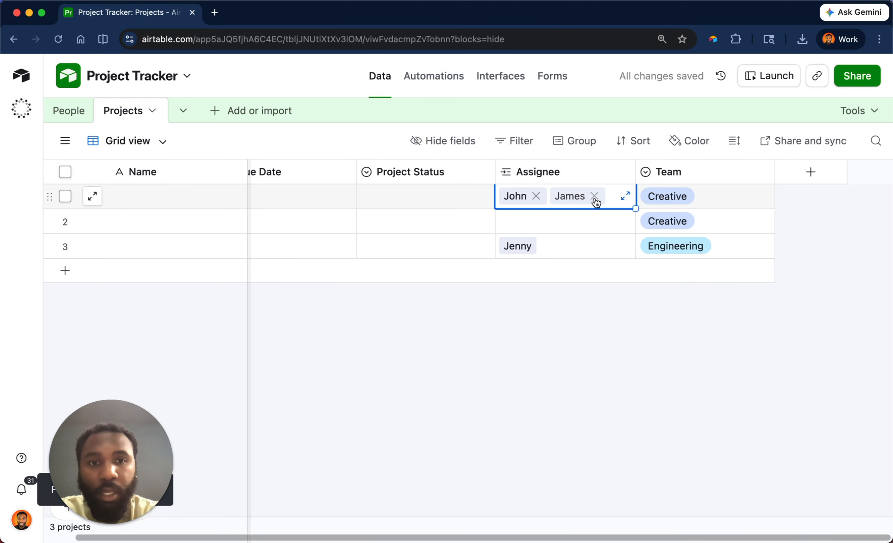
{"action": "left_click", "coordinate": [595, 196]}
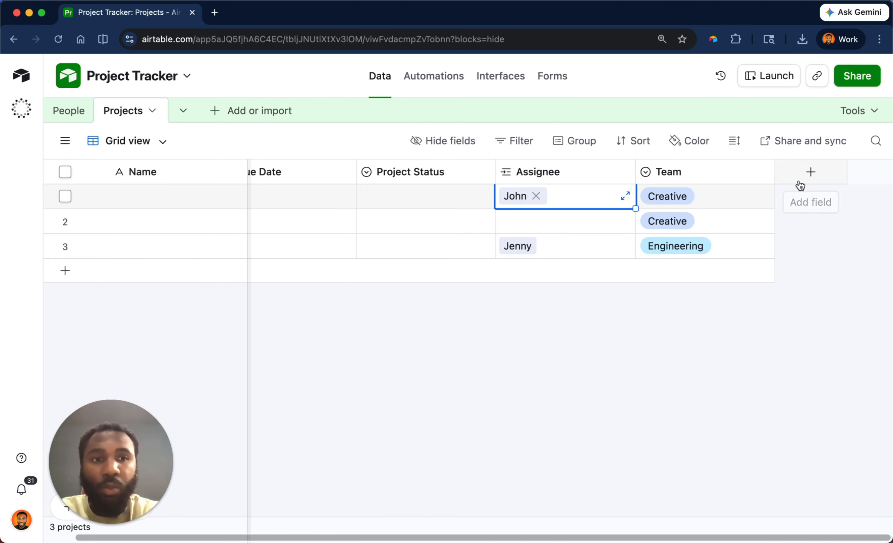
Add a Lookup field to the Projects table that pulls Email from the linked Assignee records.
{"action": "right_click", "coordinate": [581, 170]}
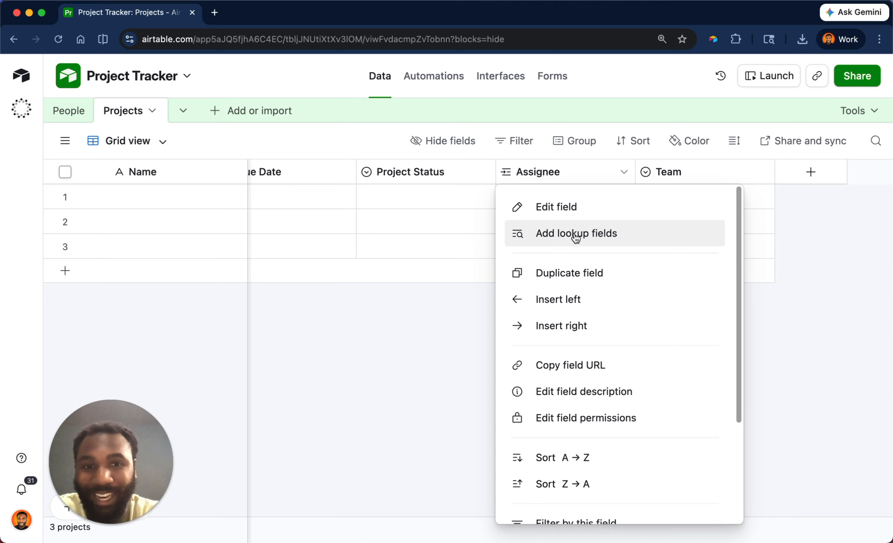
{"action": "left_click", "coordinate": [782, 174]}
{"action": "type", "text": "look"}
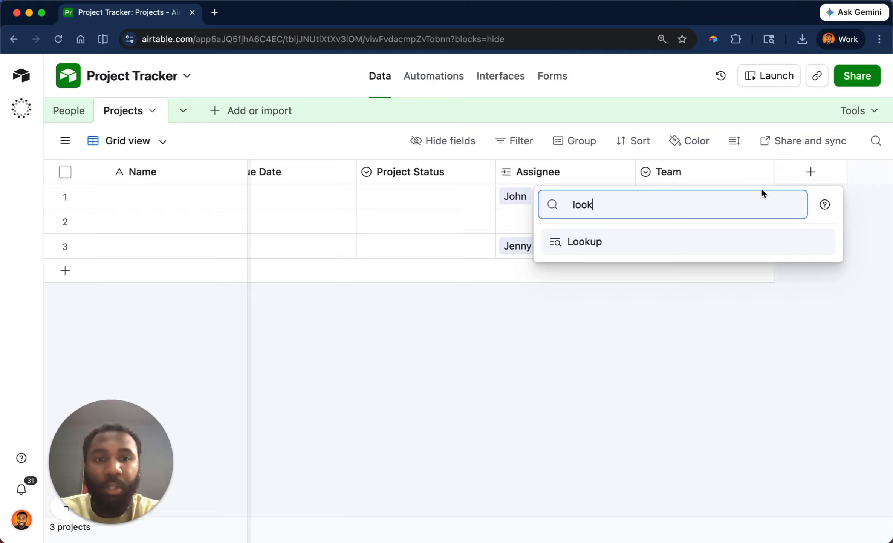
{"action": "left_click", "coordinate": [655, 252]}
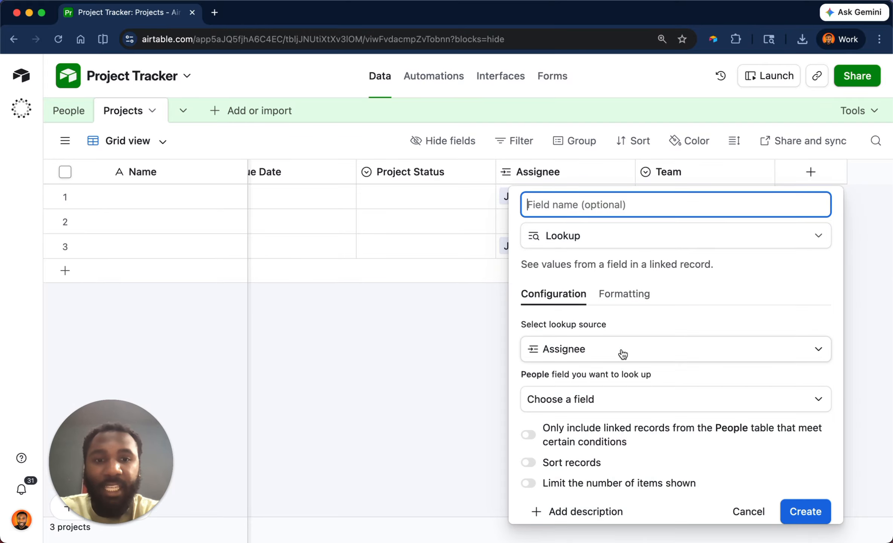
{"action": "left_click", "coordinate": [576, 353]}
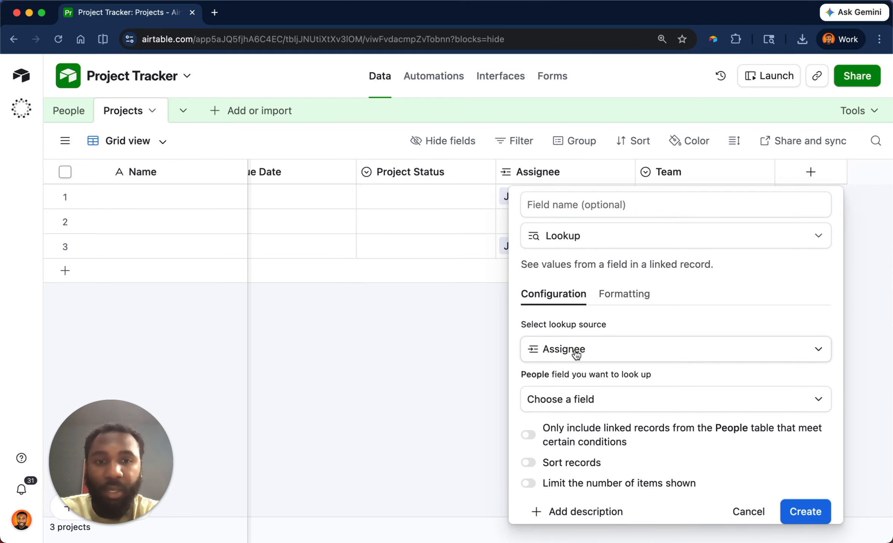
{"action": "left_click", "coordinate": [594, 324]}
{"action": "left_click", "coordinate": [593, 402]}
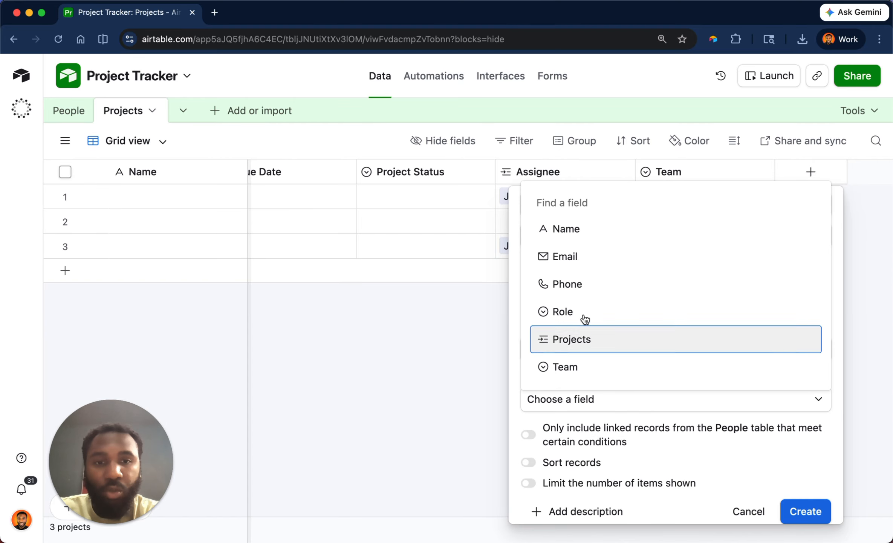
{"action": "left_click", "coordinate": [581, 267]}
Name the lookup field Assignee Email and create it.
{"action": "left_click", "coordinate": [621, 211]}
{"action": "type", "text": "Assi"}
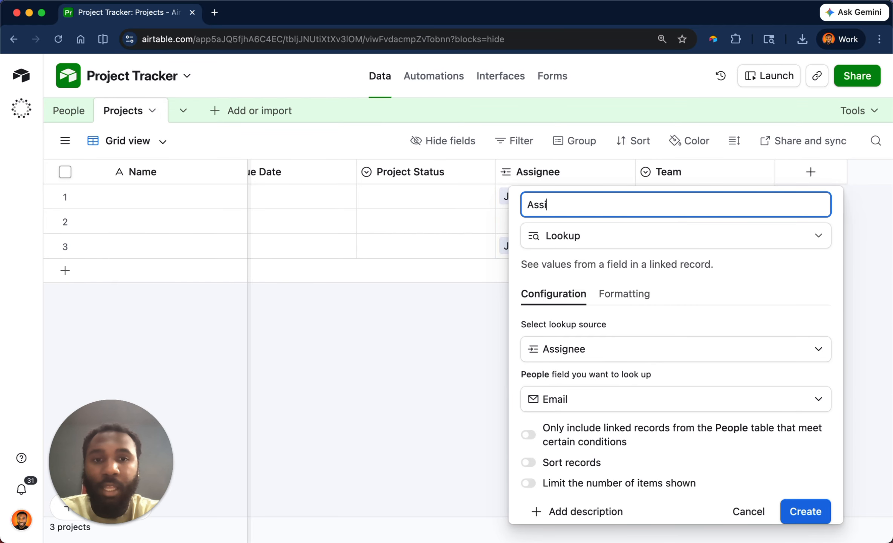
{"action": "type", "text": "gnee Email"}
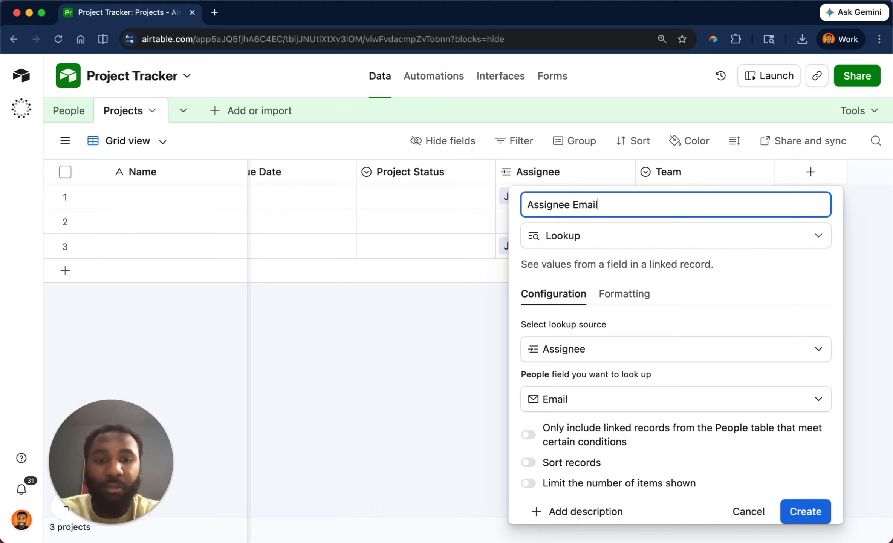
{"action": "scroll", "coordinate": [648, 349], "scroll_direction": "down", "scroll_amount": 1}
{"action": "left_click", "coordinate": [804, 497]}
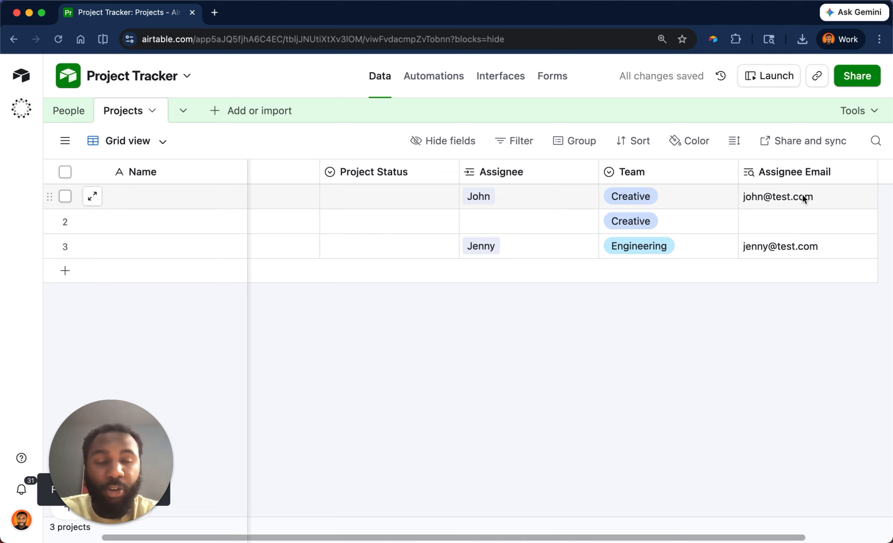
Examine the Assignee Email lookup's configuration, including its option to limit linked records by conditions.
{"action": "scroll", "coordinate": [802, 195], "scroll_direction": "right", "scroll_amount": 2}
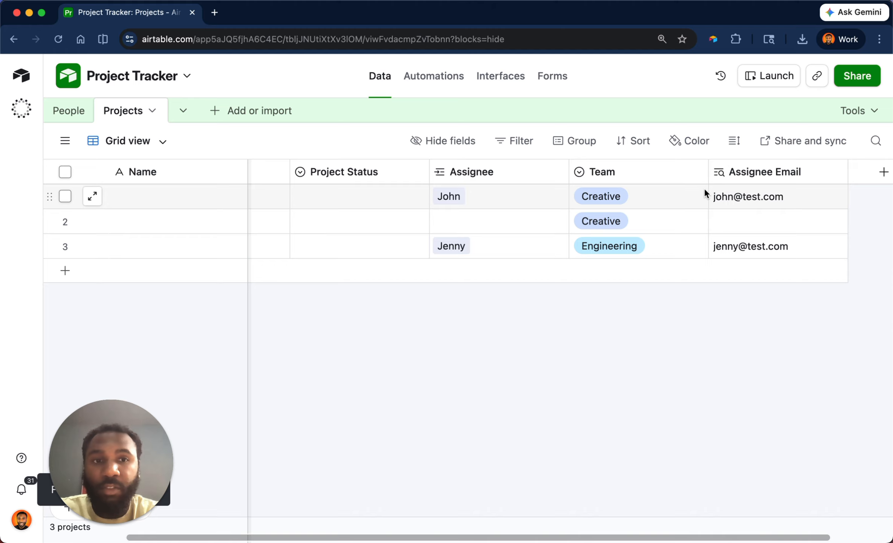
{"action": "left_click", "coordinate": [21, 206]}
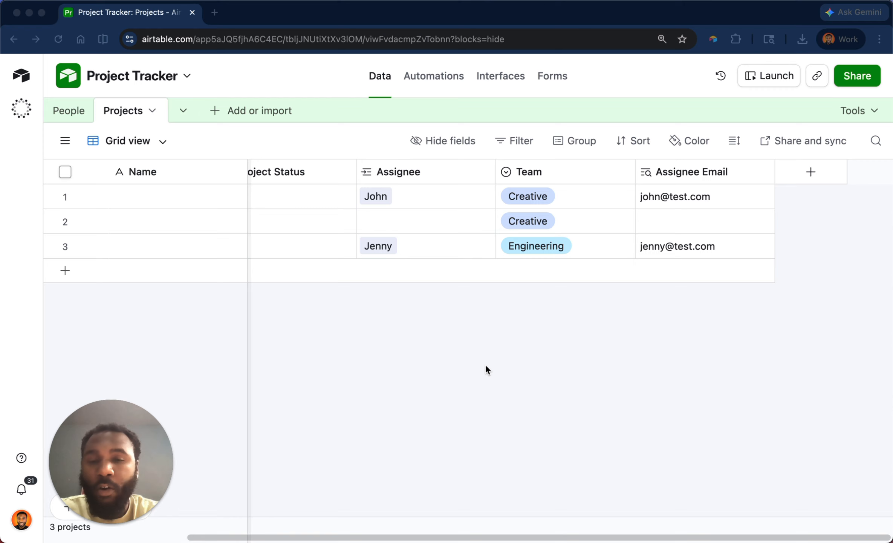
{"action": "left_click", "coordinate": [487, 361]}
{"action": "double_click", "coordinate": [720, 167]}
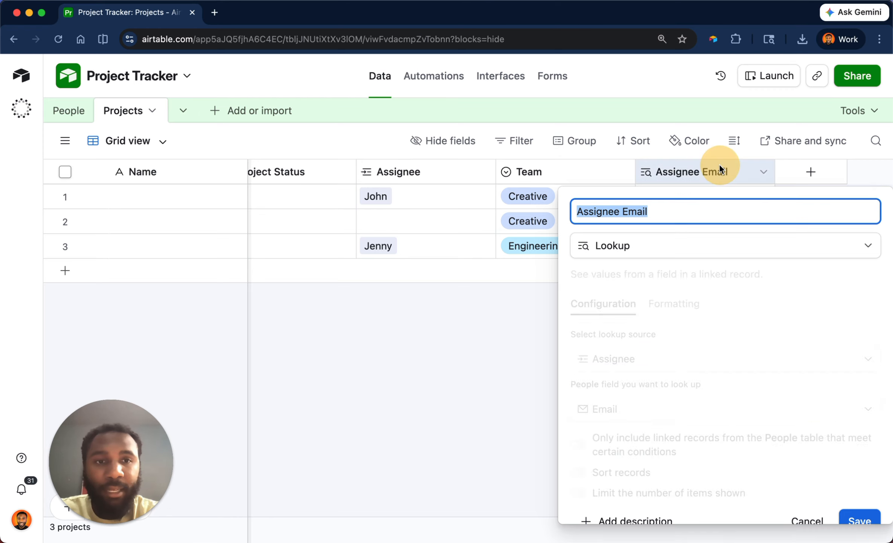
{"action": "scroll", "coordinate": [666, 369], "scroll_direction": "down", "scroll_amount": 1}
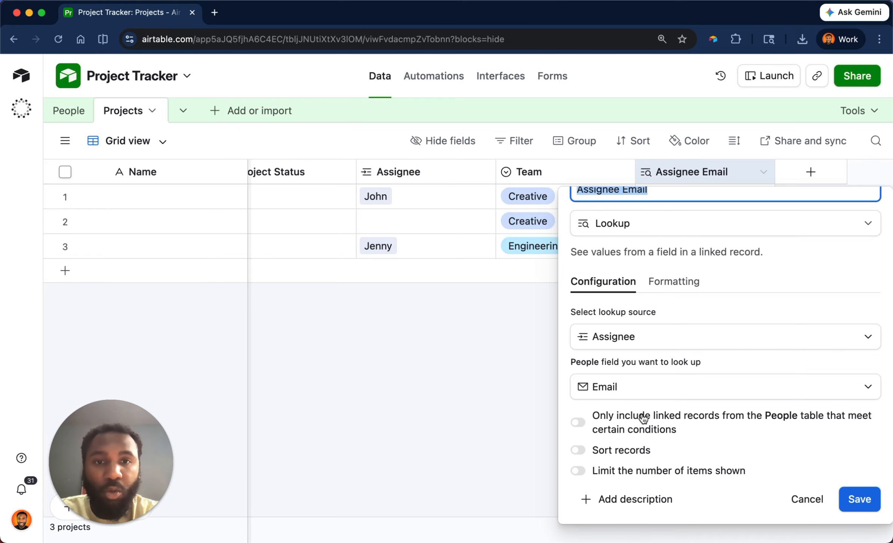
{"action": "left_click", "coordinate": [539, 330]}
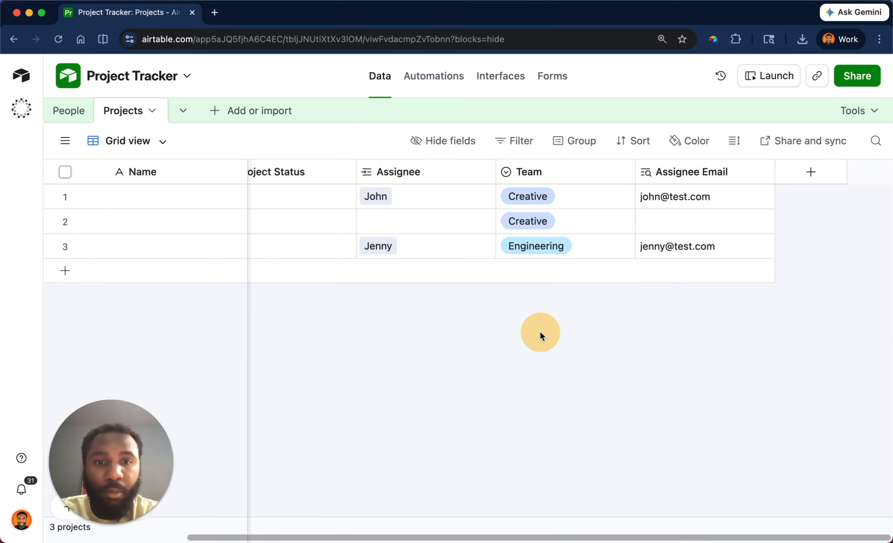
Rename the Assignee field to Assignees, allow linking to multiple records, turn off its record selection filter, and save.
{"action": "double_click", "coordinate": [418, 171]}
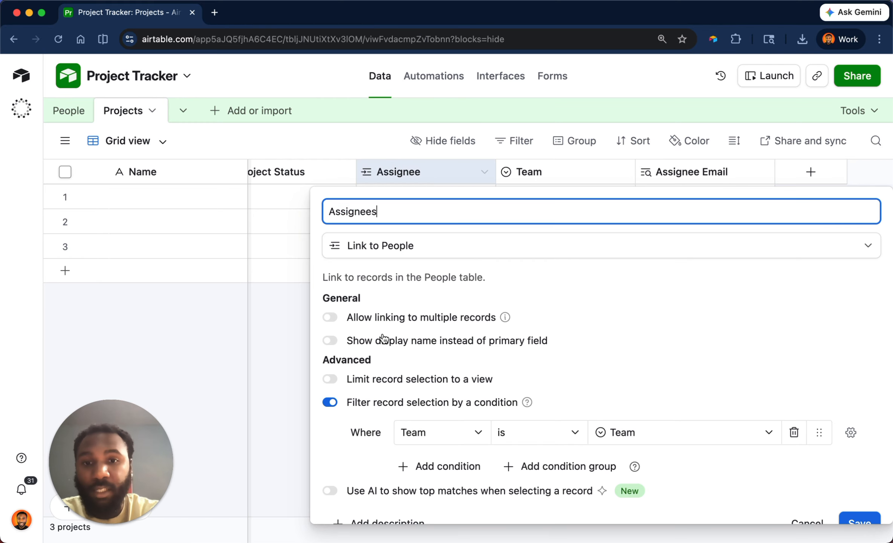
{"action": "left_click", "coordinate": [371, 321]}
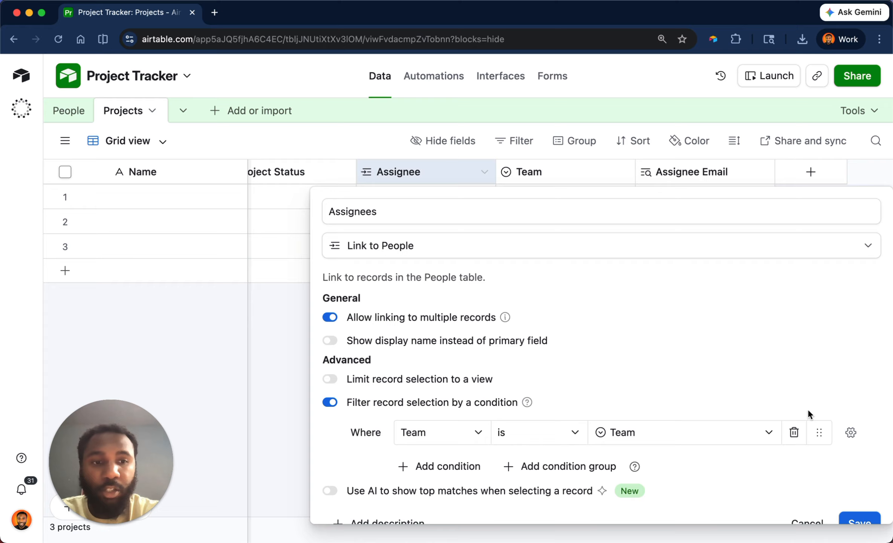
{"action": "left_click", "coordinate": [437, 402]}
{"action": "left_click", "coordinate": [677, 466]}
{"action": "left_click", "coordinate": [599, 400]}
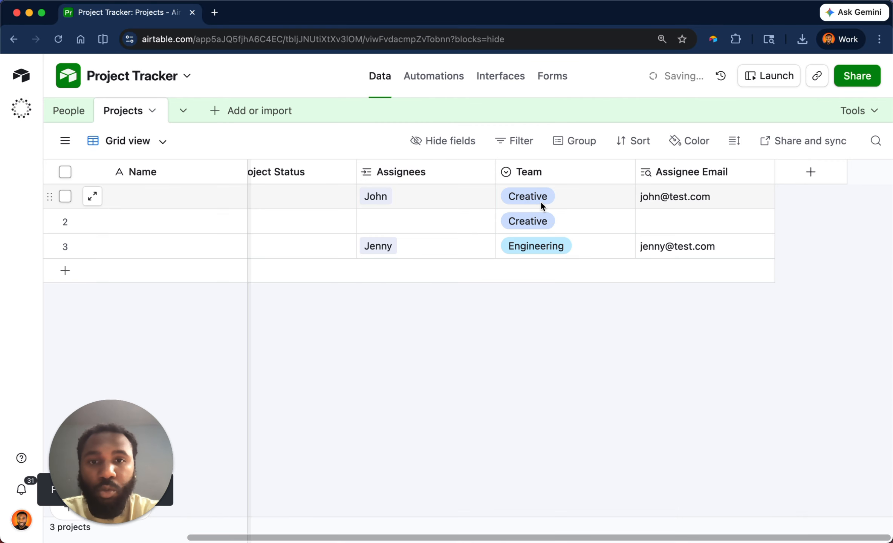
Link the two remaining people to the first project in the Assignees field.
{"action": "left_click", "coordinate": [464, 197]}
{"action": "left_click", "coordinate": [420, 196]}
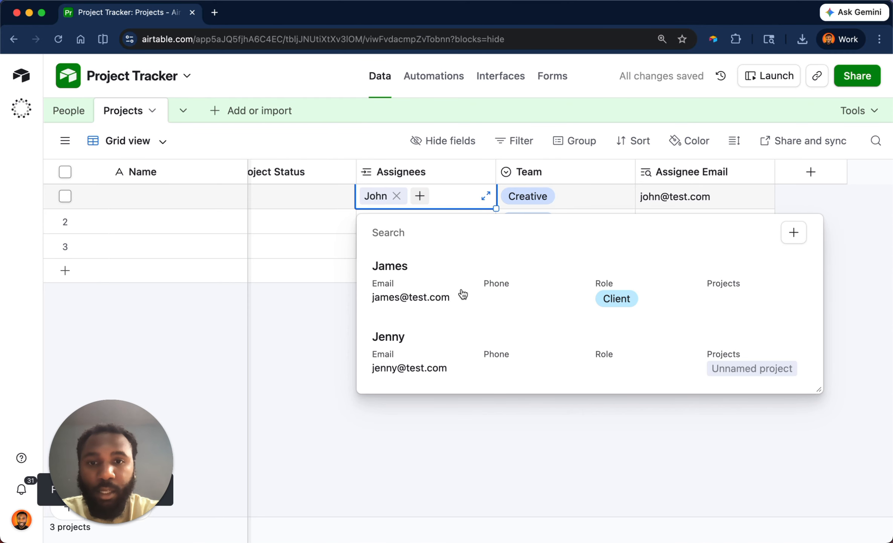
{"action": "left_click", "coordinate": [463, 294]}
{"action": "left_click", "coordinate": [482, 195]}
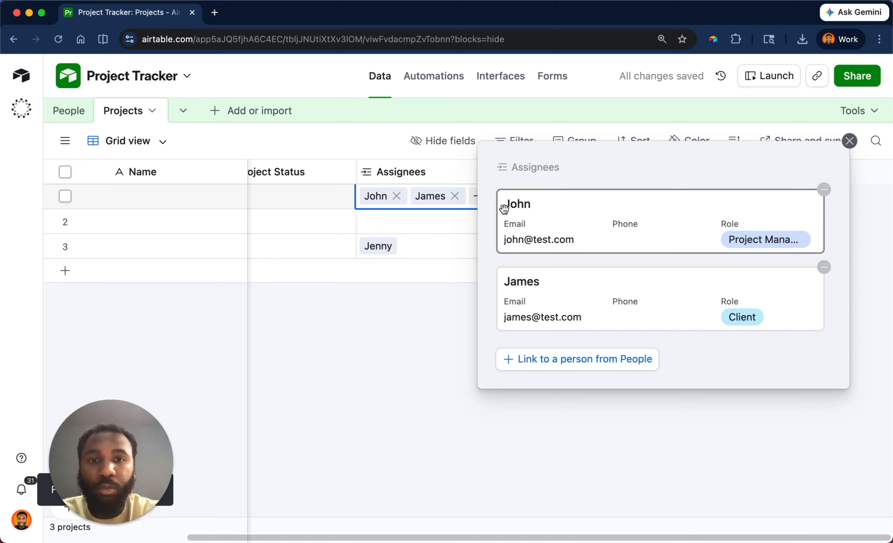
{"action": "key", "text": "Escape"}
{"action": "left_click", "coordinate": [475, 200]}
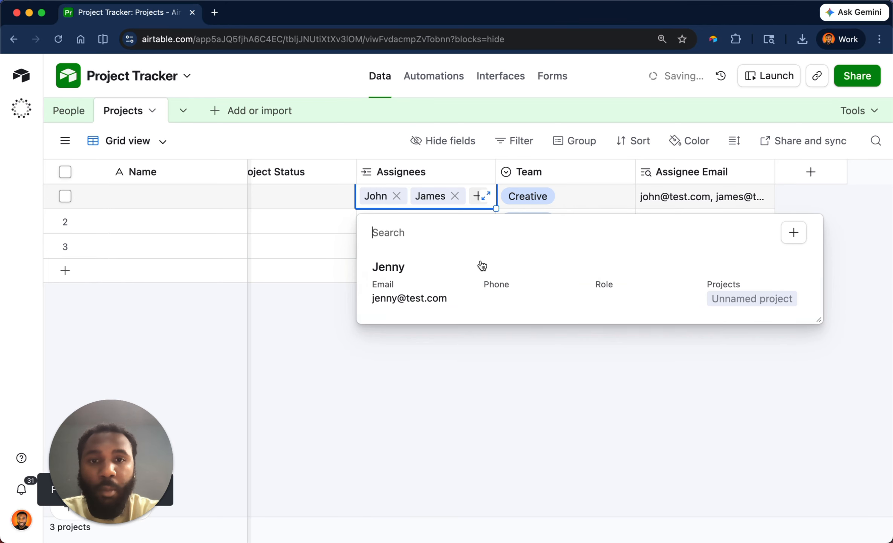
{"action": "left_click", "coordinate": [478, 301]}
Change the Assignee Email lookup's name to Project Manager Email in its field settings.
{"action": "double_click", "coordinate": [710, 171]}
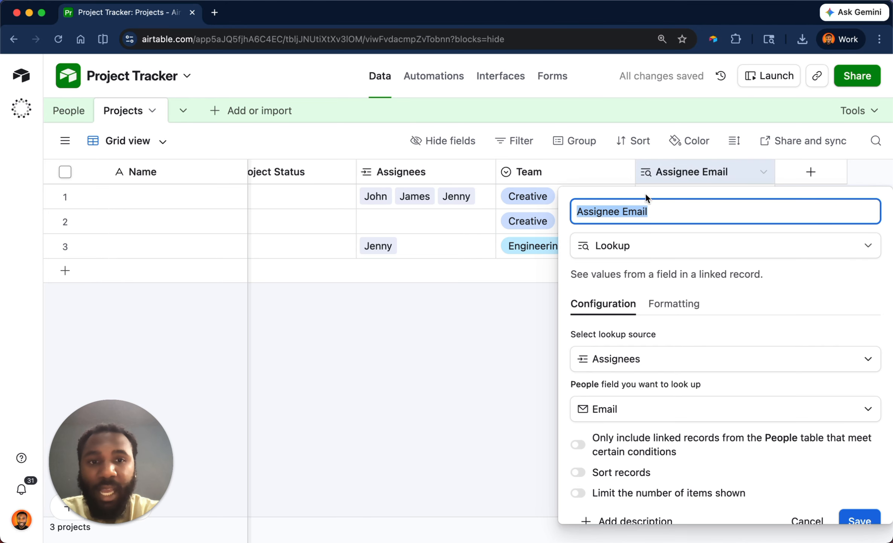
{"action": "double_click", "coordinate": [600, 210]}
{"action": "type", "text": "Project Manager"}
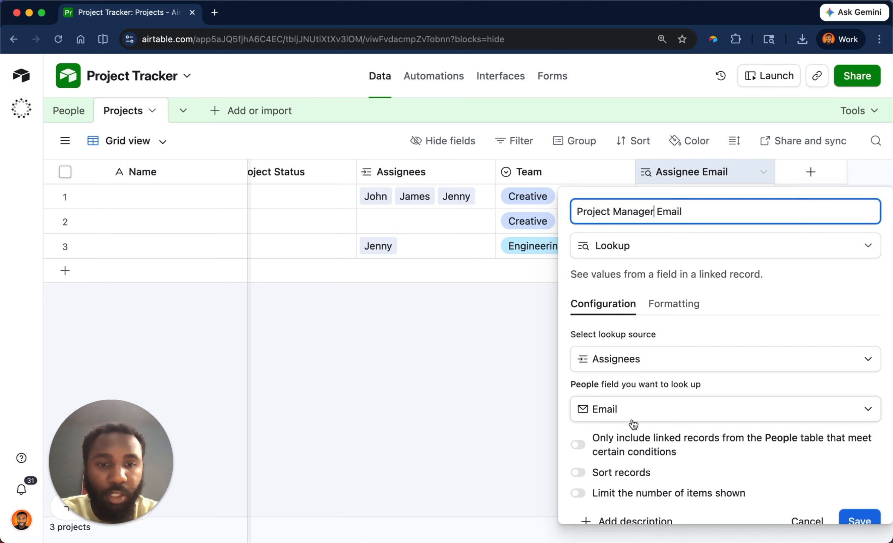
Limit the lookup to linked People records where Role is Project Manager, save the field, and select the first project's result.
{"action": "scroll", "coordinate": [633, 422], "scroll_direction": "down", "scroll_amount": 1}
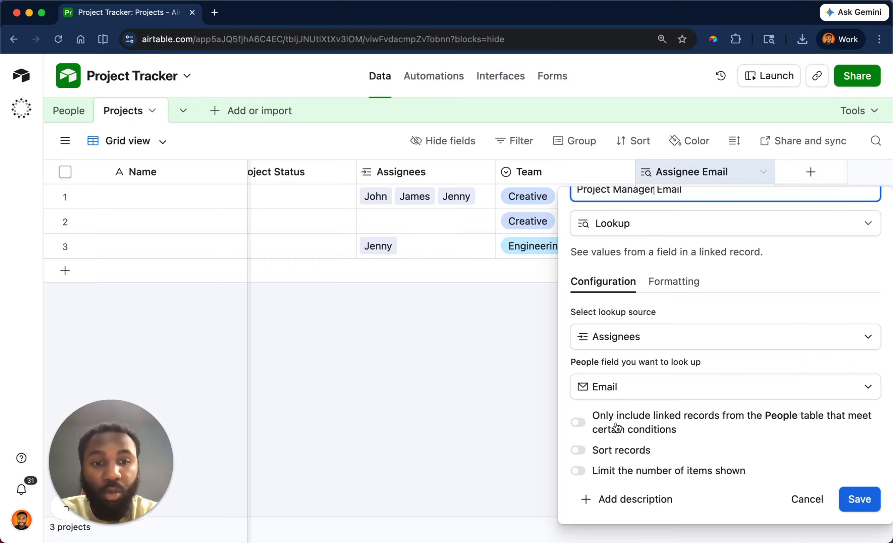
{"action": "left_click", "coordinate": [580, 422]}
{"action": "scroll", "coordinate": [628, 368], "scroll_direction": "down", "scroll_amount": 3}
{"action": "left_click", "coordinate": [558, 393]}
{"action": "left_click", "coordinate": [558, 304]}
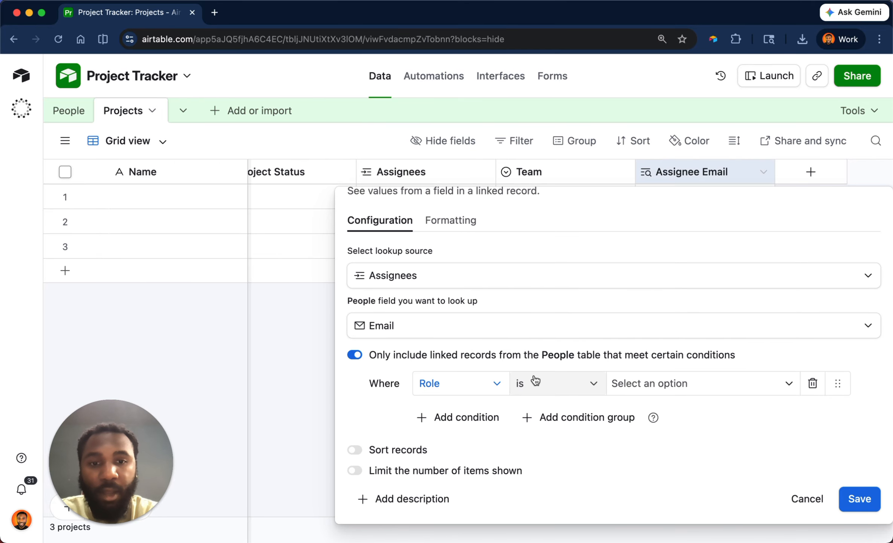
{"action": "left_click", "coordinate": [648, 382]}
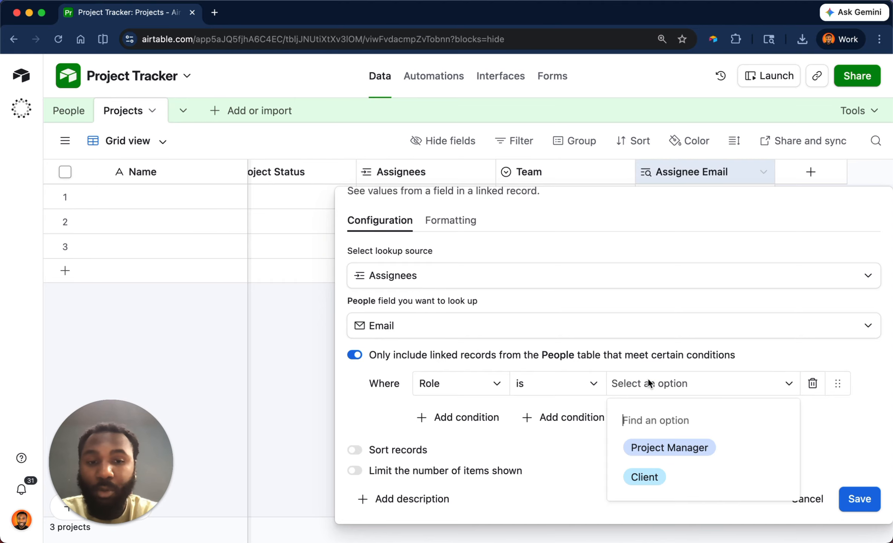
{"action": "left_click", "coordinate": [669, 449]}
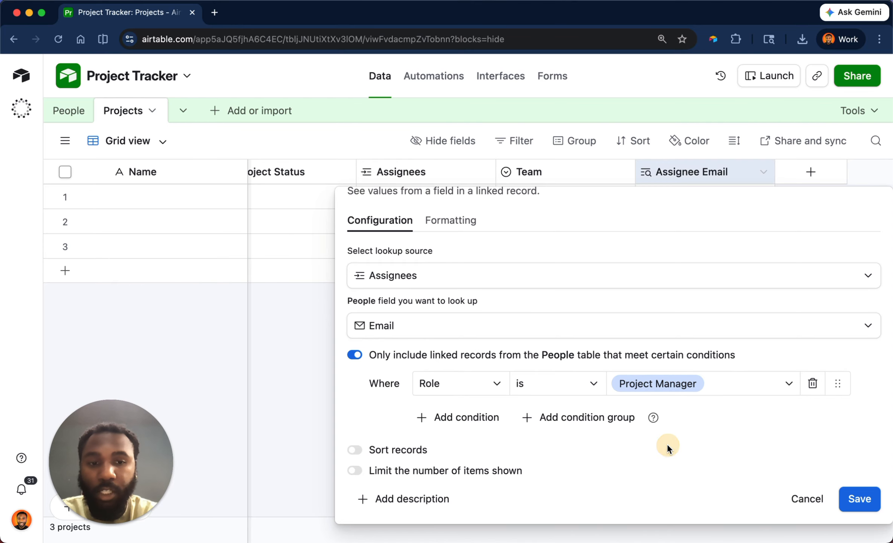
{"action": "left_click", "coordinate": [853, 500]}
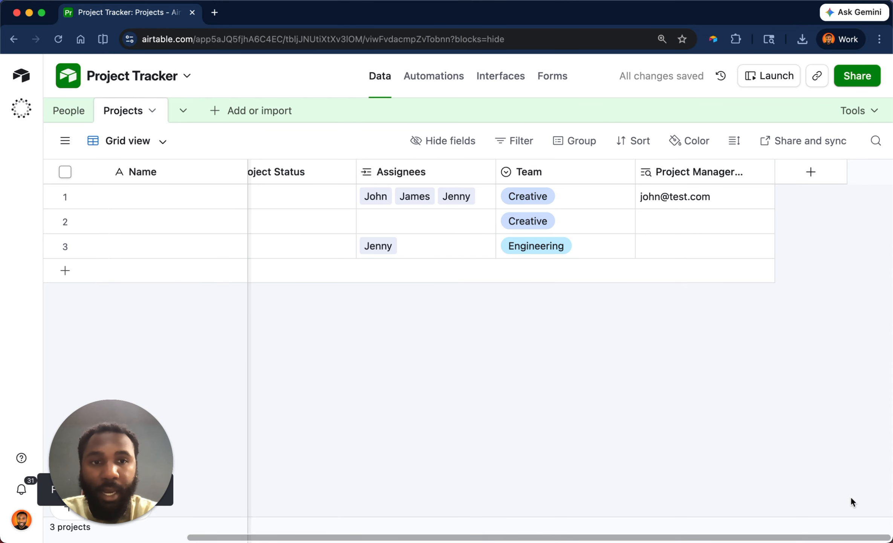
{"action": "left_click", "coordinate": [690, 196]}
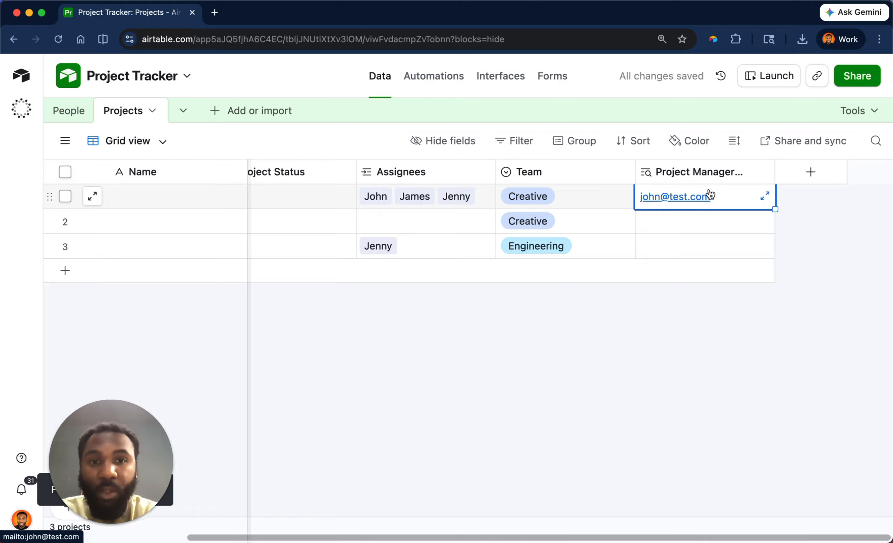
Compare the first project's assignees with its looked-up email, and check the project manager's role in the linked People record.
{"action": "left_click", "coordinate": [421, 198]}
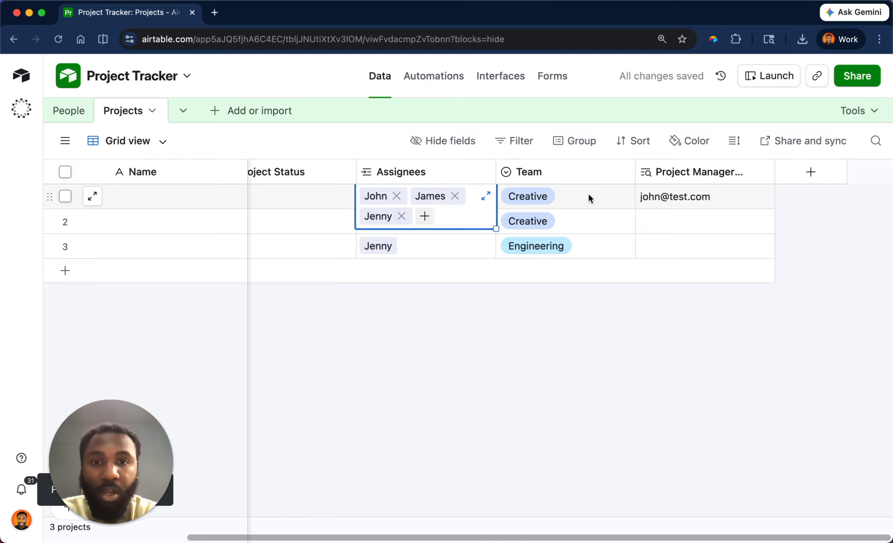
{"action": "left_click", "coordinate": [667, 198]}
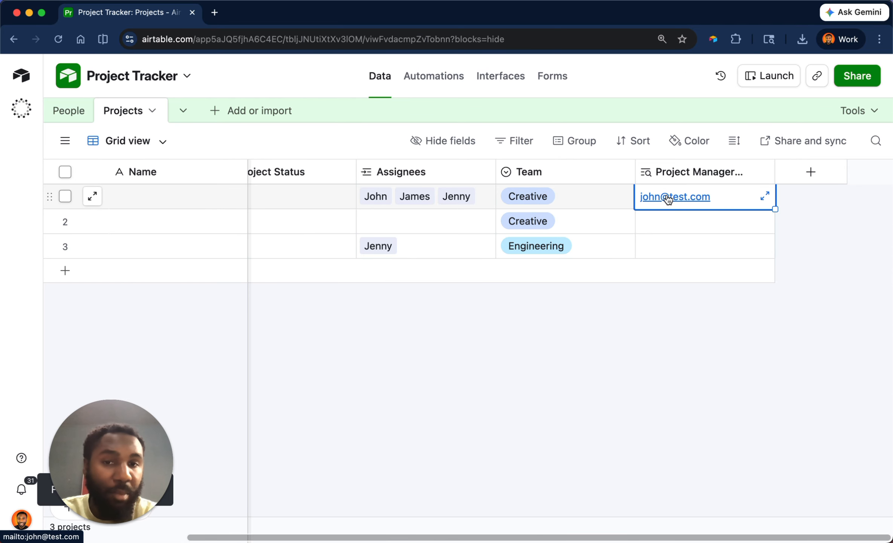
{"action": "left_click", "coordinate": [456, 197]}
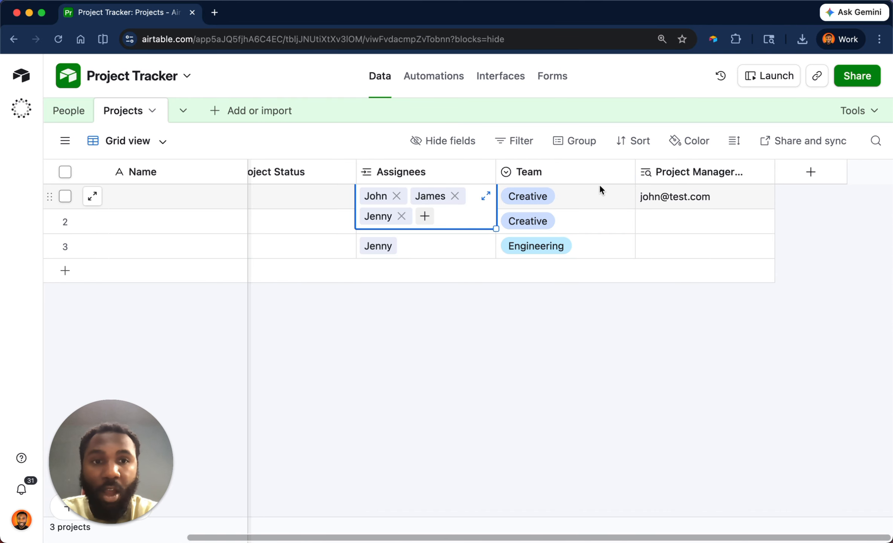
{"action": "left_click", "coordinate": [374, 199]}
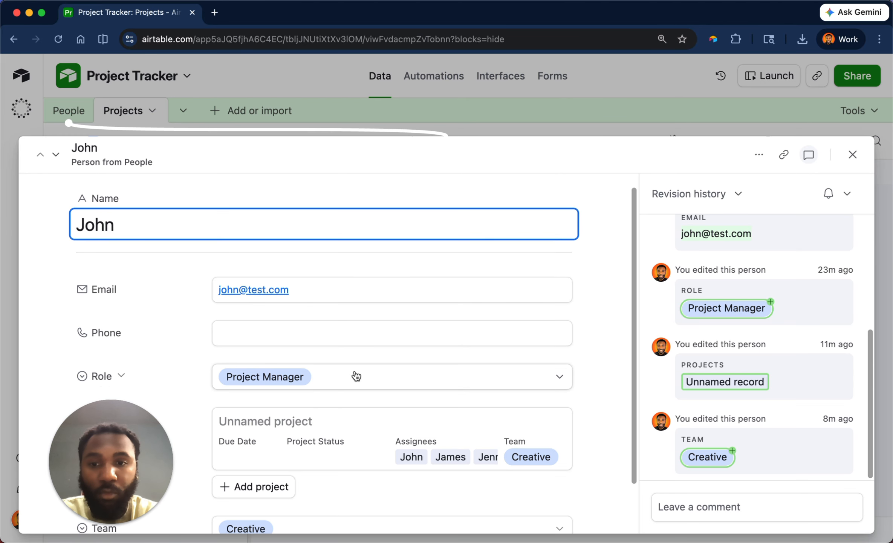
{"action": "left_click", "coordinate": [403, 104]}
In the Project Manager Email lookup's settings, turn off the condition that filters linked People records.
{"action": "double_click", "coordinate": [660, 172]}
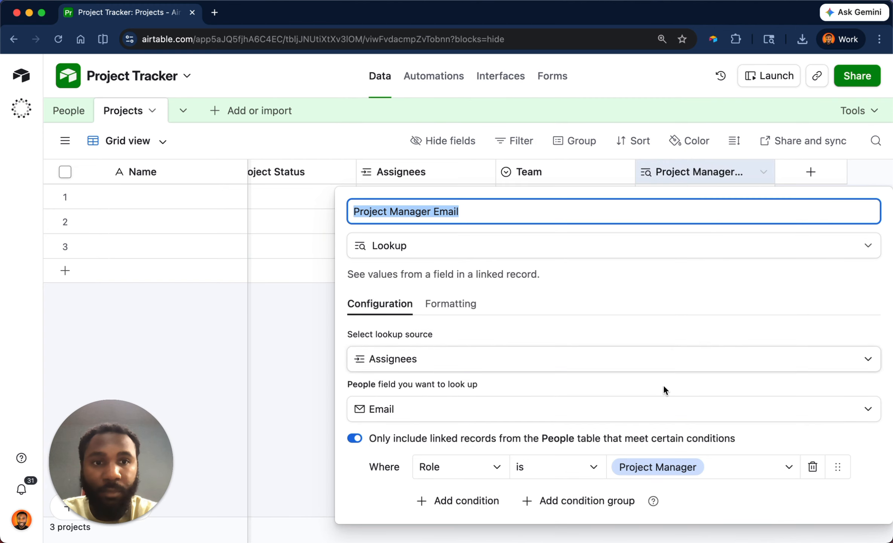
{"action": "scroll", "coordinate": [664, 385], "scroll_direction": "down", "scroll_amount": 3}
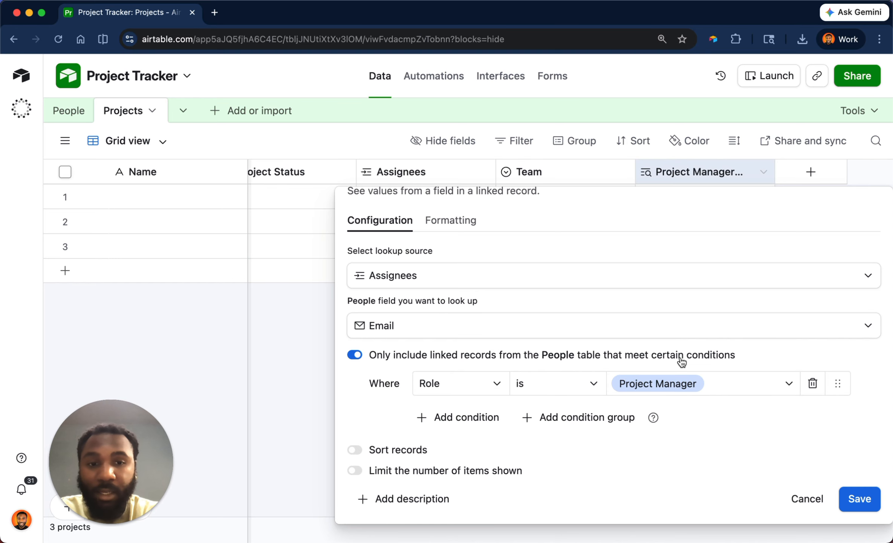
{"action": "left_click", "coordinate": [14, 207]}
{"action": "left_click", "coordinate": [779, 406]}
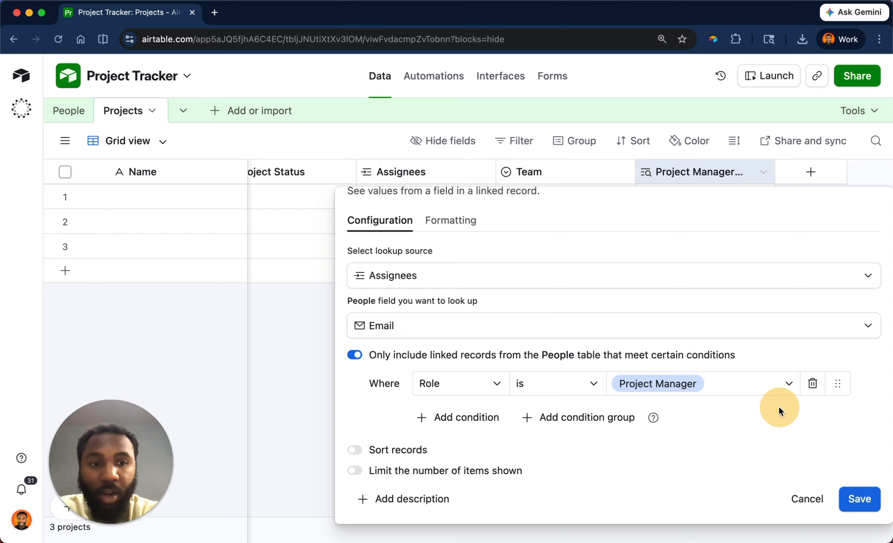
{"action": "left_click", "coordinate": [406, 353]}
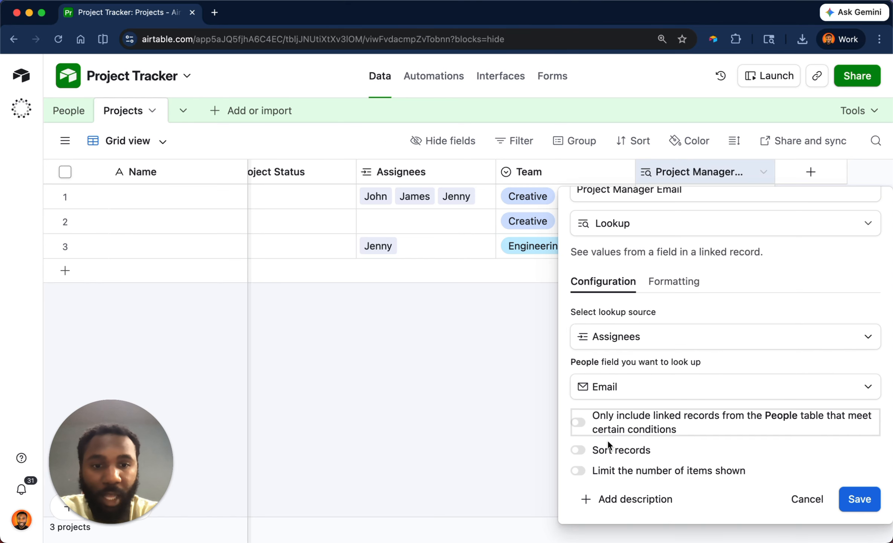
Sort the lookup's linked records by Email, A → Z, and save the field.
{"action": "left_click", "coordinate": [577, 450]}
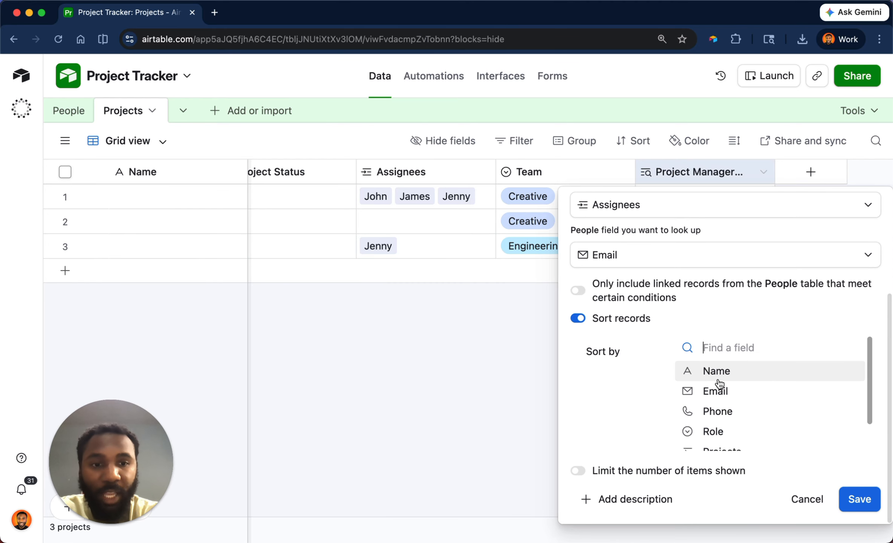
{"action": "left_click", "coordinate": [724, 389]}
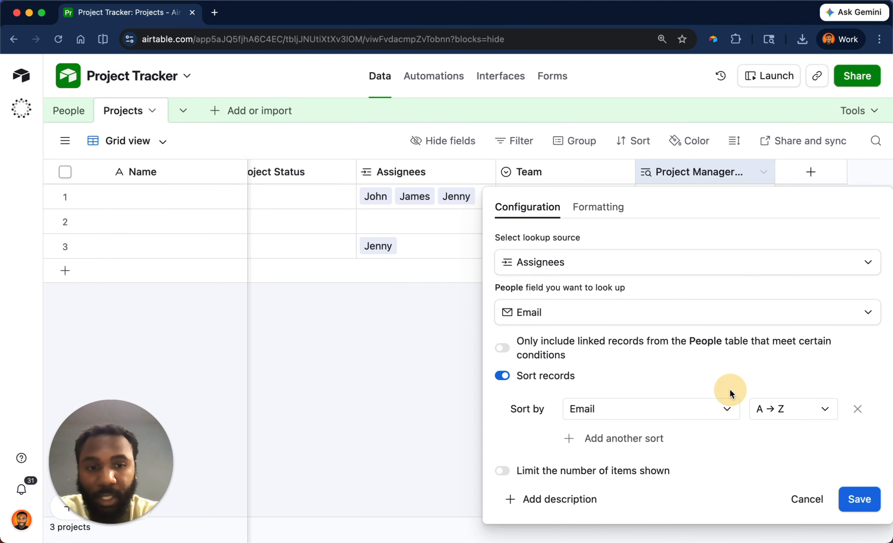
{"action": "left_click", "coordinate": [854, 499]}
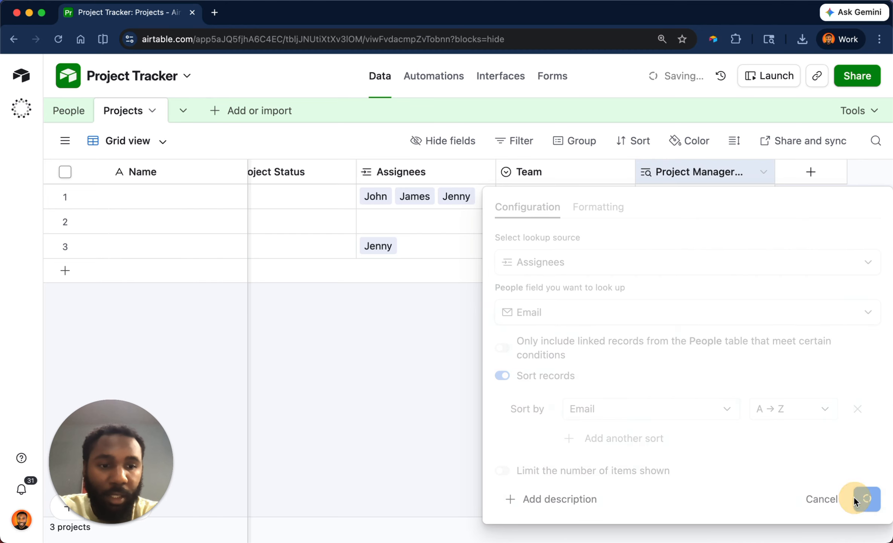
Widen the Project Manager Email column to fit its contents and inspect the order of the first project's emails.
{"action": "left_click_drag", "start_coordinate": [776, 173], "coordinate": [880, 171]}
{"action": "scroll", "coordinate": [833, 199], "scroll_direction": "right", "scroll_amount": 3}
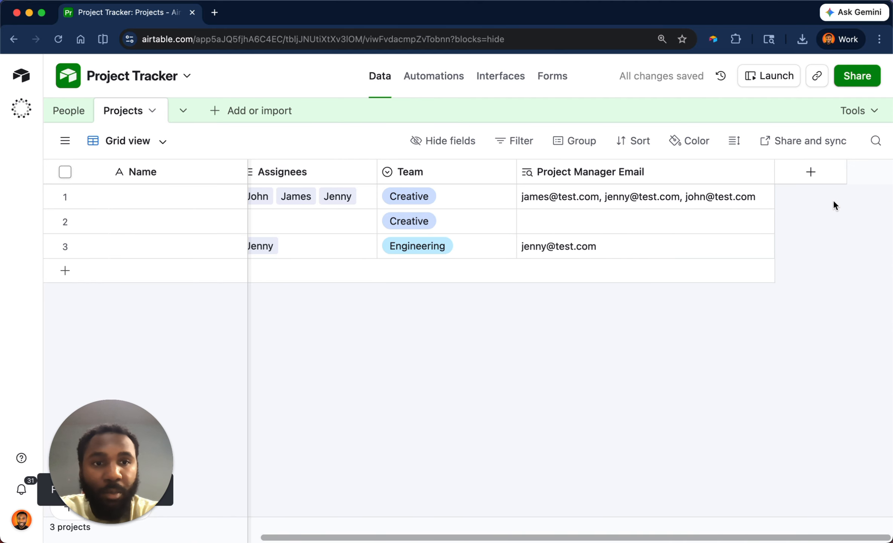
{"action": "left_click", "coordinate": [535, 196]}
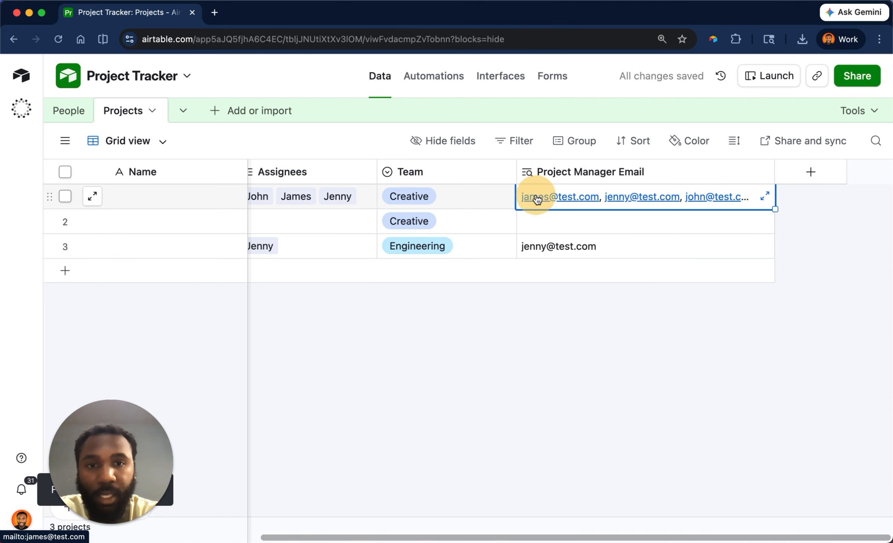
{"action": "left_click", "coordinate": [831, 220]}
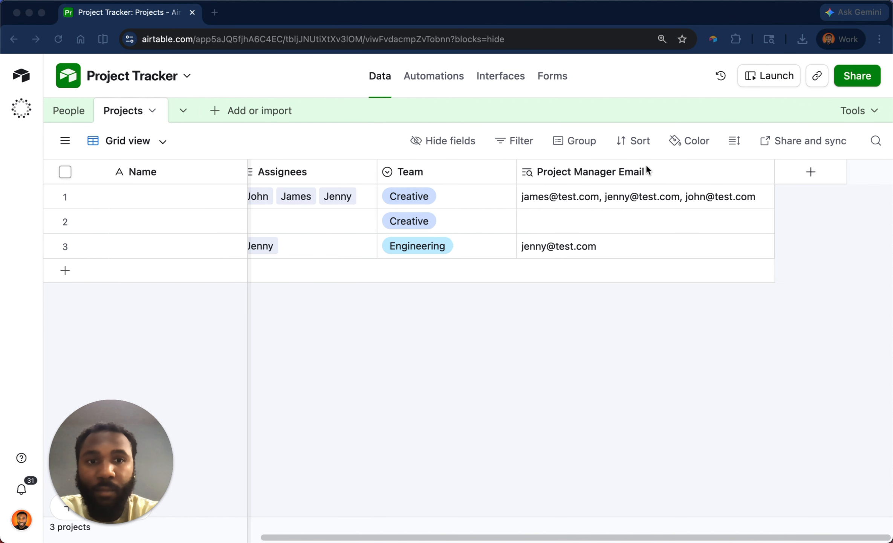
Turn off record sorting in the Project Manager Email lookup's settings.
{"action": "double_click", "coordinate": [647, 169]}
{"action": "scroll", "coordinate": [590, 298], "scroll_direction": "down", "scroll_amount": 3}
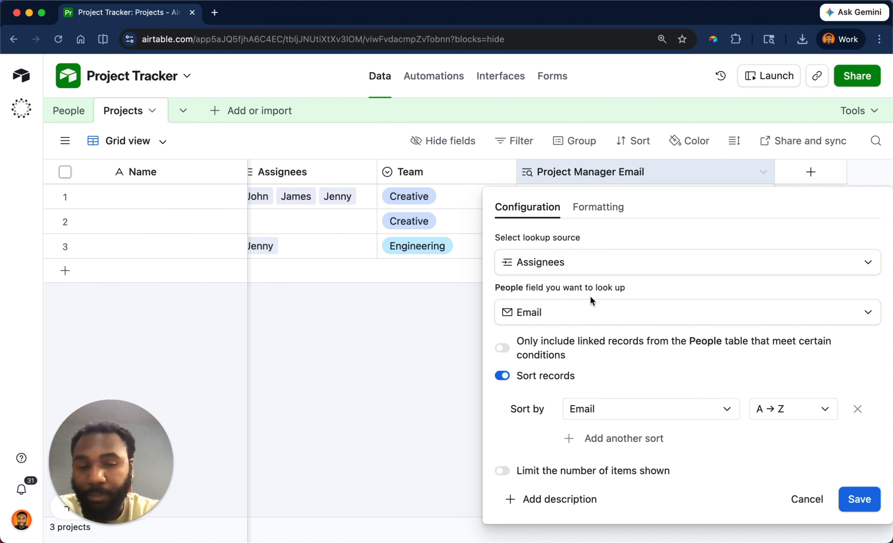
{"action": "left_click", "coordinate": [502, 375]}
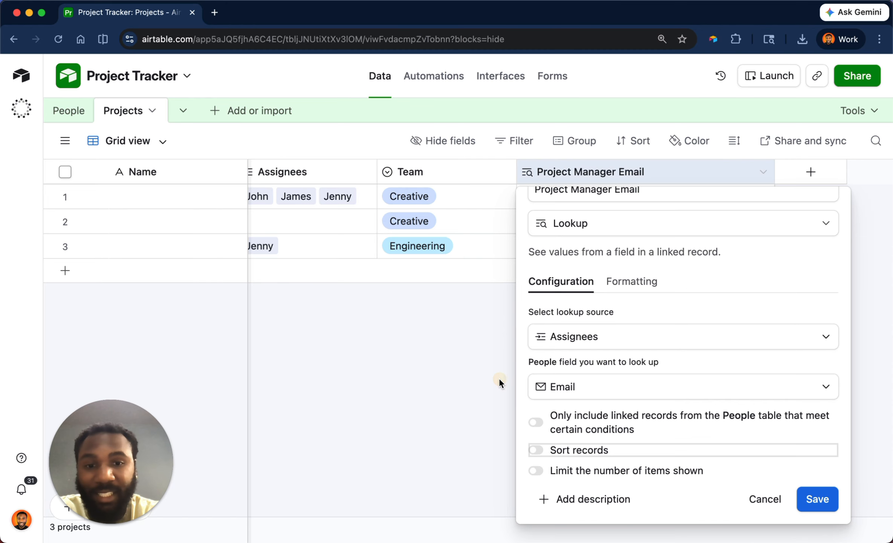
Limit the number of items the lookup shows to the last 1 and save the field.
{"action": "left_click", "coordinate": [537, 471]}
{"action": "scroll", "coordinate": [614, 435], "scroll_direction": "down", "scroll_amount": 2}
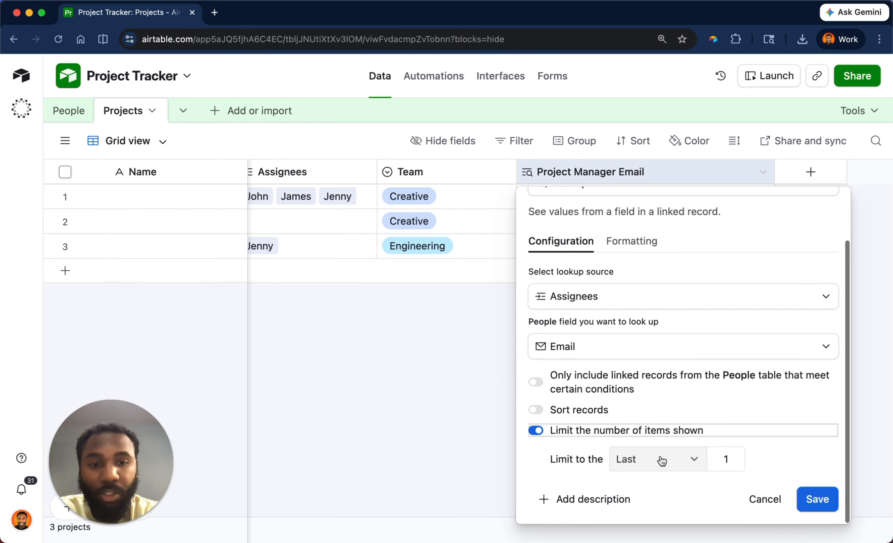
{"action": "left_click", "coordinate": [658, 459]}
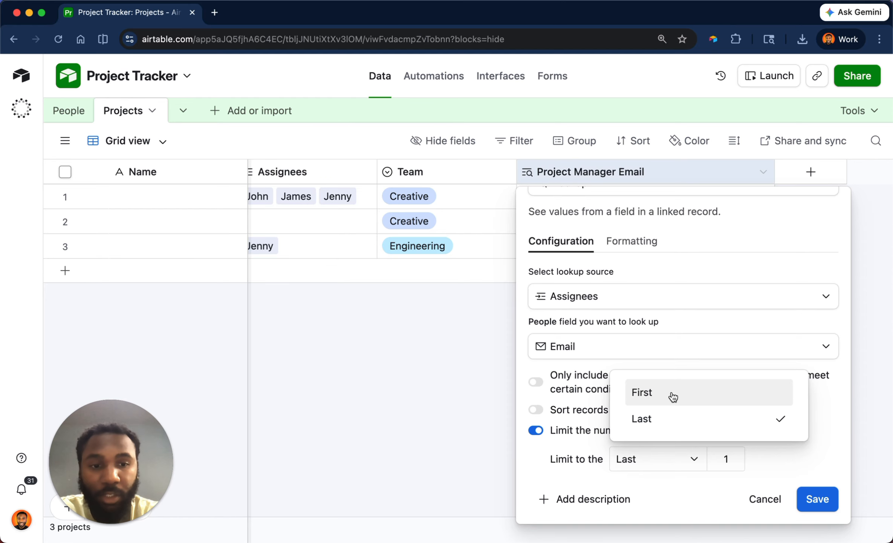
{"action": "left_click", "coordinate": [786, 456]}
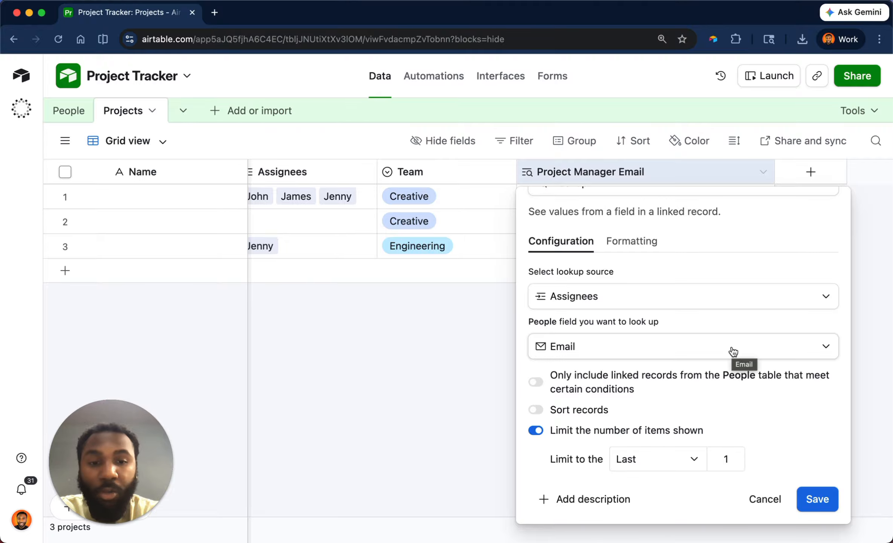
{"action": "left_click", "coordinate": [726, 456]}
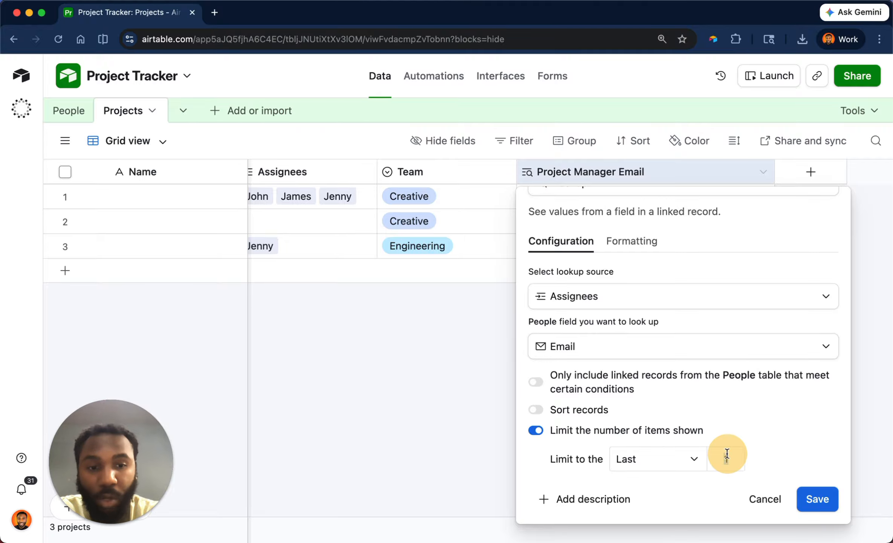
{"action": "left_click", "coordinate": [799, 498]}
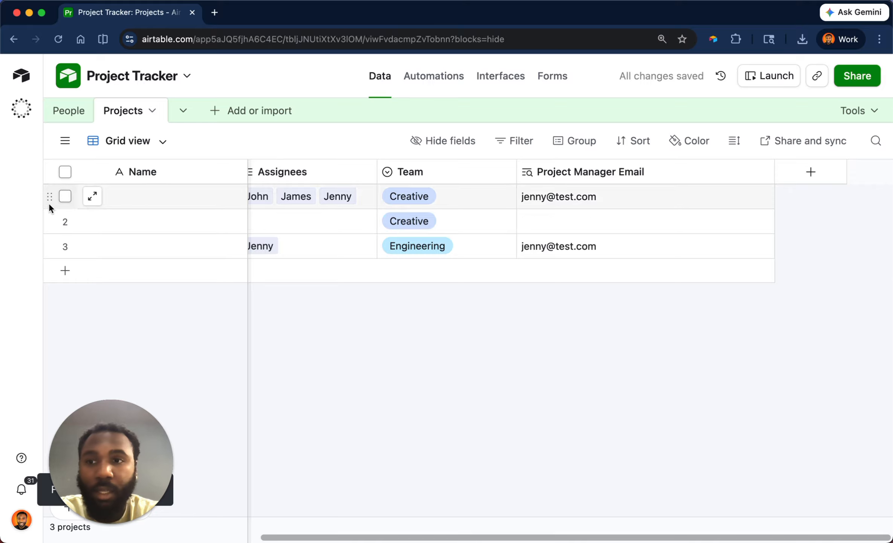
Review the Assignees field's link settings and compare the first project's assignee order with its looked-up email.
{"action": "scroll", "coordinate": [407, 170], "scroll_direction": "left", "scroll_amount": 2}
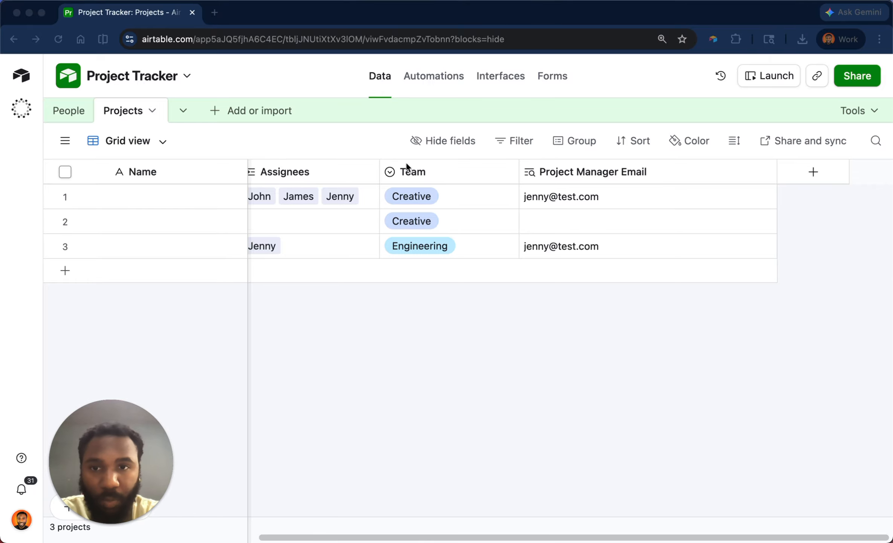
{"action": "double_click", "coordinate": [358, 163]}
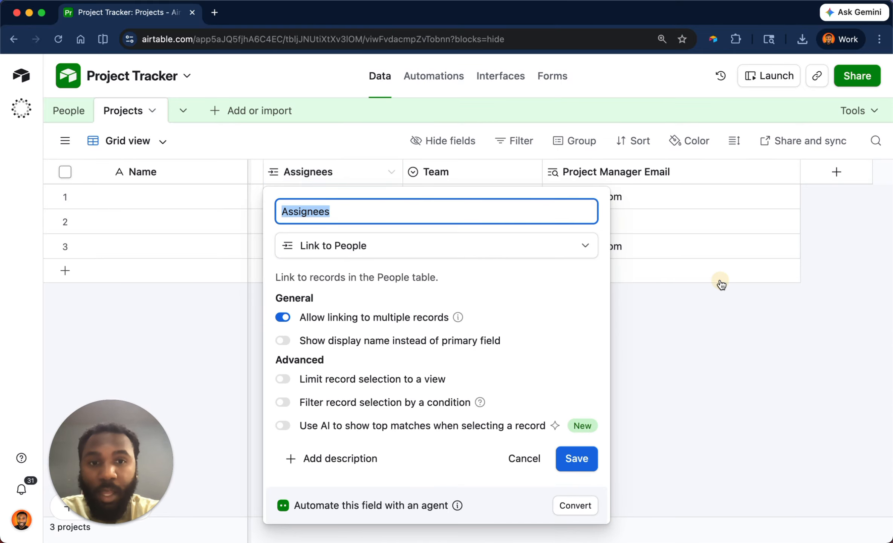
{"action": "left_click", "coordinate": [722, 281]}
{"action": "left_click", "coordinate": [346, 195]}
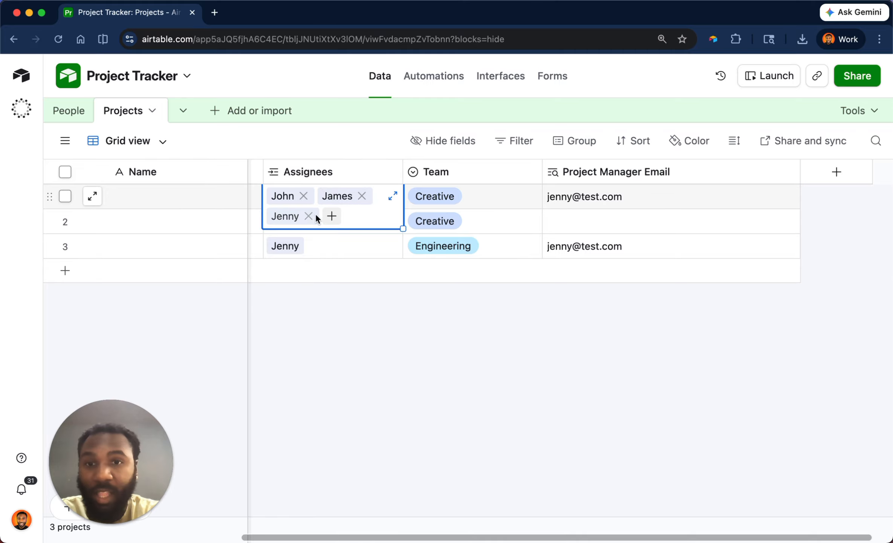
{"action": "left_click", "coordinate": [657, 192]}
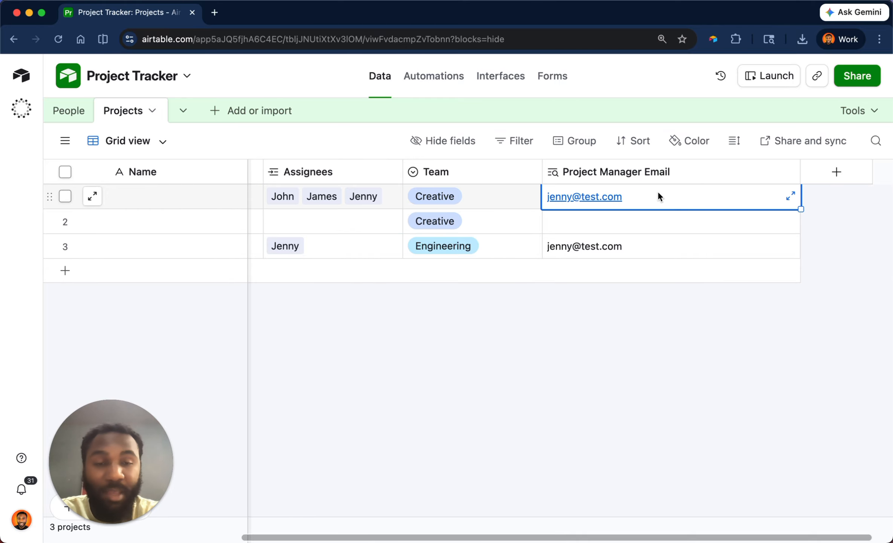